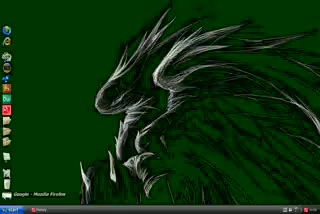
Launch Firefox from the dock to reach Bebo's sign-up form.
{"action": "left_click", "coordinate": [8, 180]}
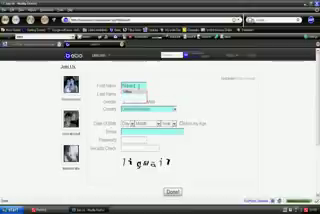
{"action": "type", "text": "H"}
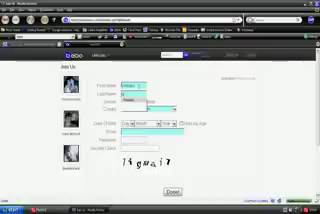
Accept the suggested last name, choose Male, and pick the birth year.
{"action": "key", "text": "Down"}
{"action": "key", "text": "Return"}
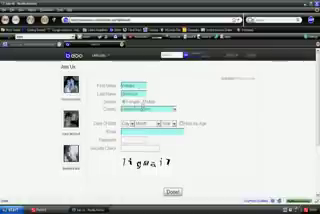
{"action": "left_click", "coordinate": [144, 101]}
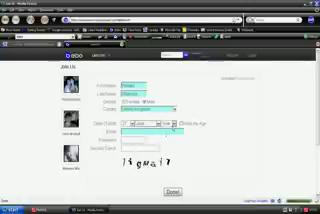
{"action": "left_click", "coordinate": [172, 124]}
{"action": "left_click", "coordinate": [168, 110]}
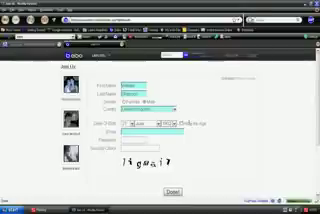
{"action": "key", "text": "Tab"}
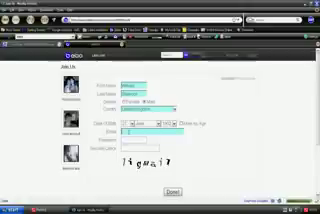
{"action": "type", "text": "adams"}
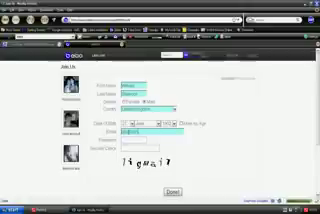
{"action": "type", "text": "on"}
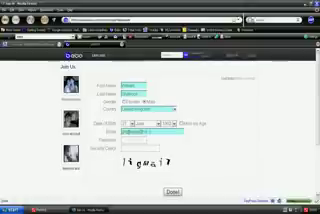
Move from the Email field on to the Password field.
{"action": "key", "text": "Tab"}
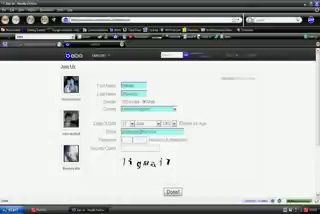
{"action": "type", "text": "******"}
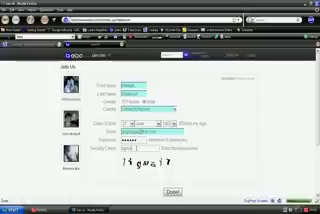
{"action": "type", "text": "i"}
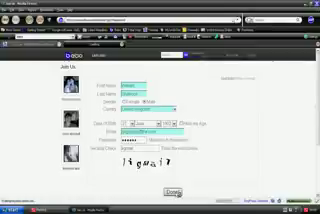
Submit the Join Us form with the Done button.
{"action": "left_click", "coordinate": [173, 192]}
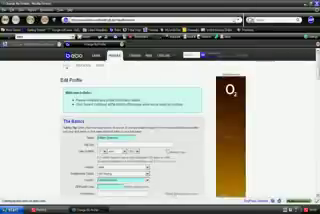
{"action": "scroll", "coordinate": [160, 130], "scroll_direction": "down", "scroll_amount": 4}
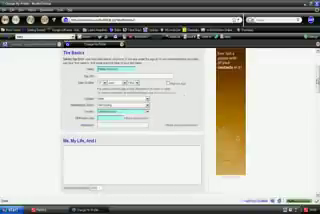
{"action": "scroll", "coordinate": [160, 120], "scroll_direction": "down", "scroll_amount": 3}
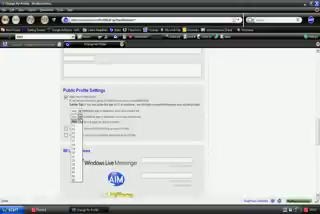
Choose an age value under Public Profile Settings.
{"action": "left_click", "coordinate": [216, 103]}
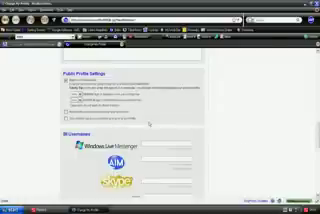
{"action": "scroll", "coordinate": [243, 139], "scroll_direction": "down", "scroll_amount": 3}
{"action": "scroll", "coordinate": [243, 139], "scroll_direction": "down", "scroll_amount": 2}
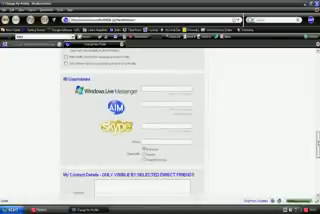
{"action": "scroll", "coordinate": [214, 96], "scroll_direction": "down", "scroll_amount": 1}
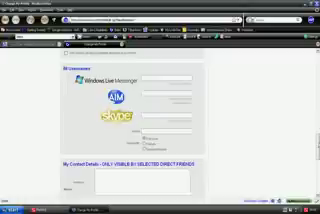
{"action": "scroll", "coordinate": [160, 120], "scroll_direction": "down", "scroll_amount": 2}
{"action": "scroll", "coordinate": [160, 120], "scroll_direction": "down", "scroll_amount": 2}
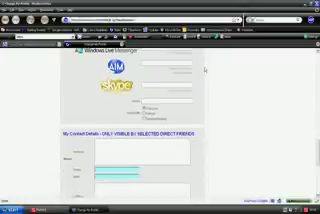
{"action": "scroll", "coordinate": [160, 120], "scroll_direction": "down", "scroll_amount": 2}
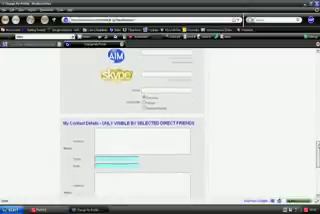
{"action": "scroll", "coordinate": [160, 120], "scroll_direction": "down", "scroll_amount": 2}
{"action": "scroll", "coordinate": [160, 120], "scroll_direction": "down", "scroll_amount": 2}
{"action": "scroll", "coordinate": [160, 120], "scroll_direction": "down", "scroll_amount": 2}
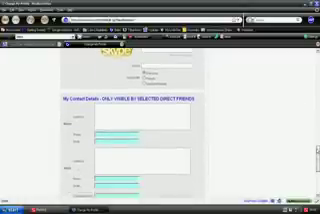
{"action": "scroll", "coordinate": [160, 120], "scroll_direction": "down", "scroll_amount": 3}
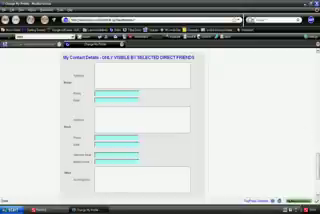
{"action": "scroll", "coordinate": [307, 133], "scroll_direction": "down", "scroll_amount": 3}
{"action": "scroll", "coordinate": [250, 140], "scroll_direction": "down", "scroll_amount": 3}
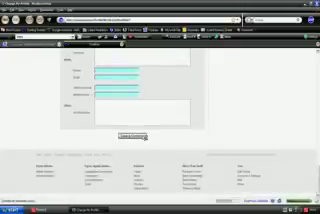
Submit the Edit Profile form with Save Changes, leaving contact fields empty.
{"action": "left_click", "coordinate": [145, 137]}
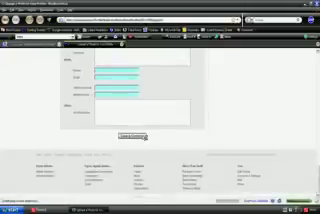